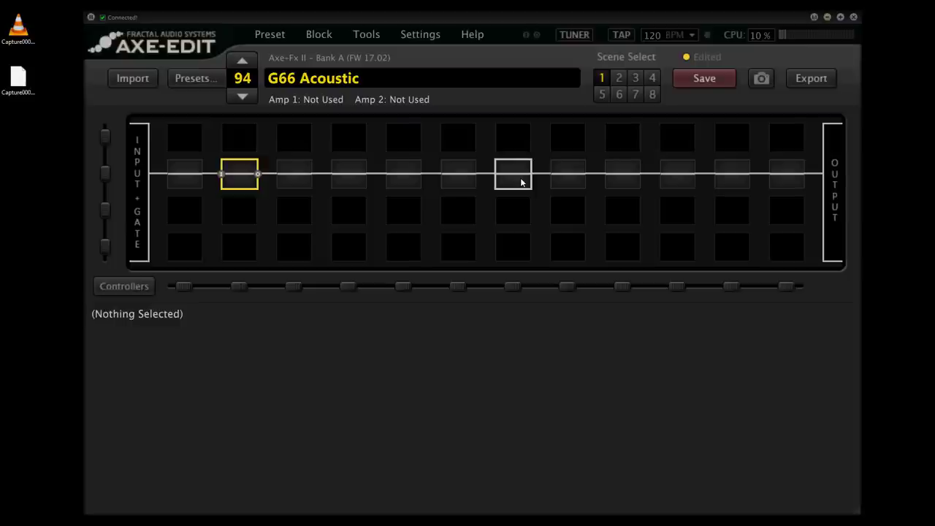
Step: Bring up the block-type choices for the empty slot in the middle row
{"action": "right_click", "coordinate": [240, 175]}
Step: Place a Filter 1 block in the slot, then replace it with a Studio Comp Compressor 1
{"action": "mouse_move", "coordinate": [271, 210]}
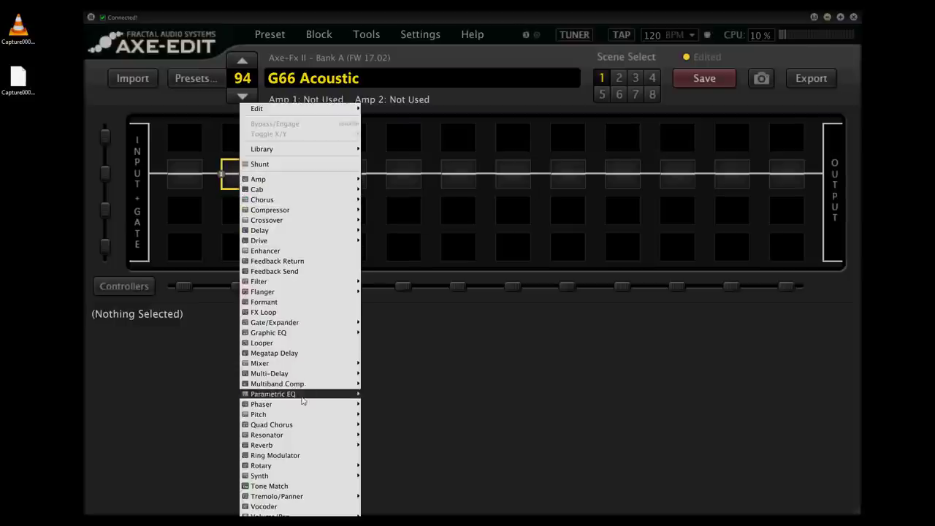
{"action": "mouse_move", "coordinate": [293, 282]}
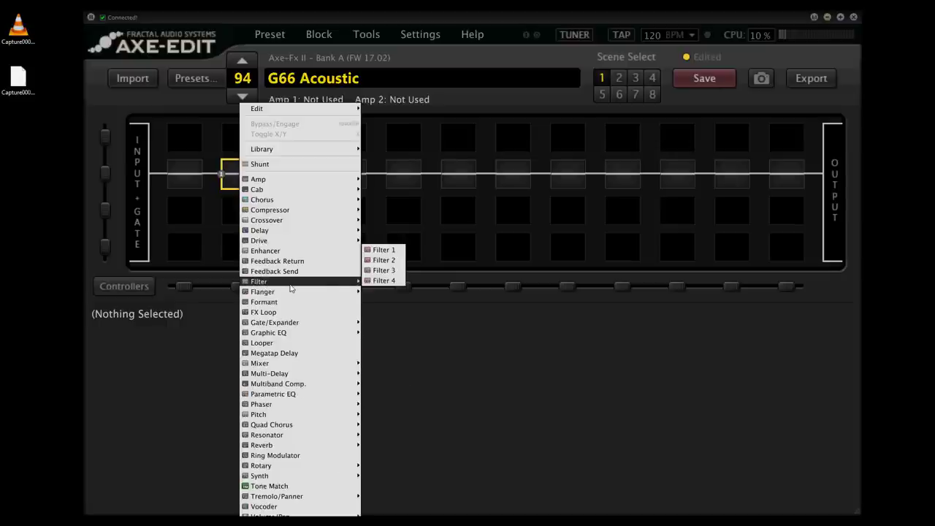
{"action": "left_click", "coordinate": [391, 252]}
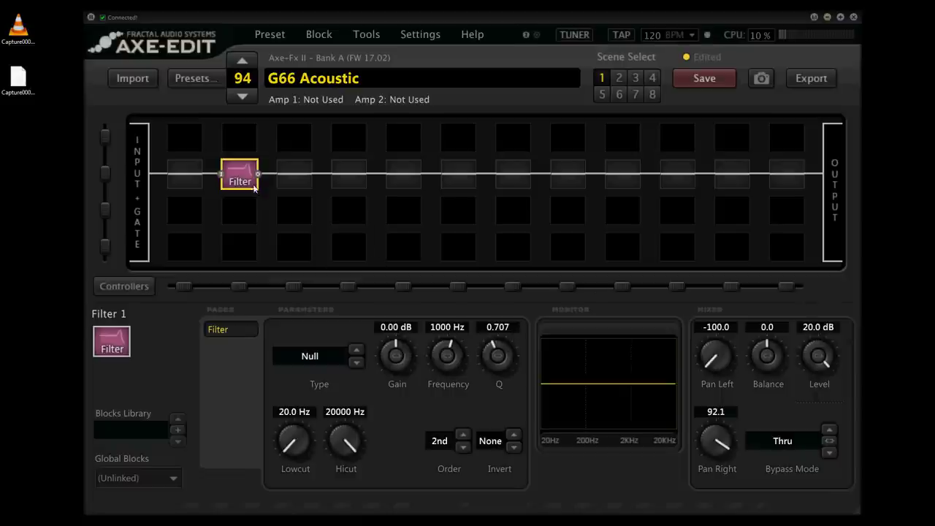
{"action": "right_click", "coordinate": [236, 173]}
{"action": "mouse_move", "coordinate": [265, 201]}
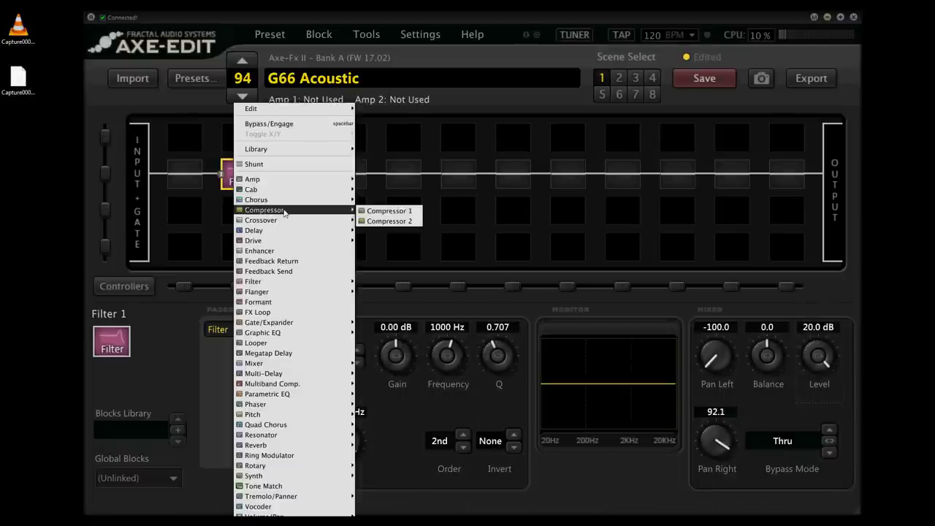
{"action": "left_click", "coordinate": [386, 212]}
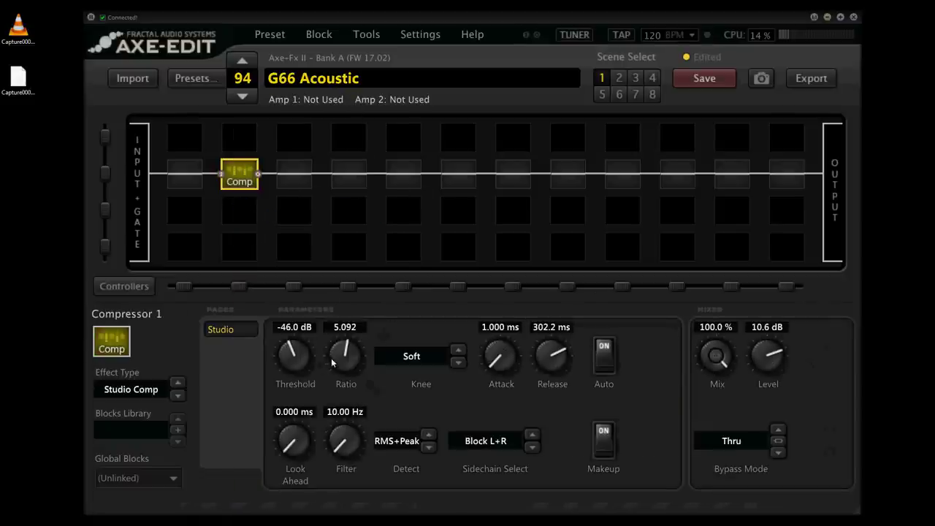
Step: Tweak compressor level and ratio, setting Threshold to -48.5 dB and Release to about 325 ms
{"action": "mouse_move", "coordinate": [771, 350]}
{"action": "left_mouse_down"}
{"action": "mouse_move", "coordinate": [770, 372]}
{"action": "mouse_move", "coordinate": [774, 348]}
{"action": "left_mouse_up"}
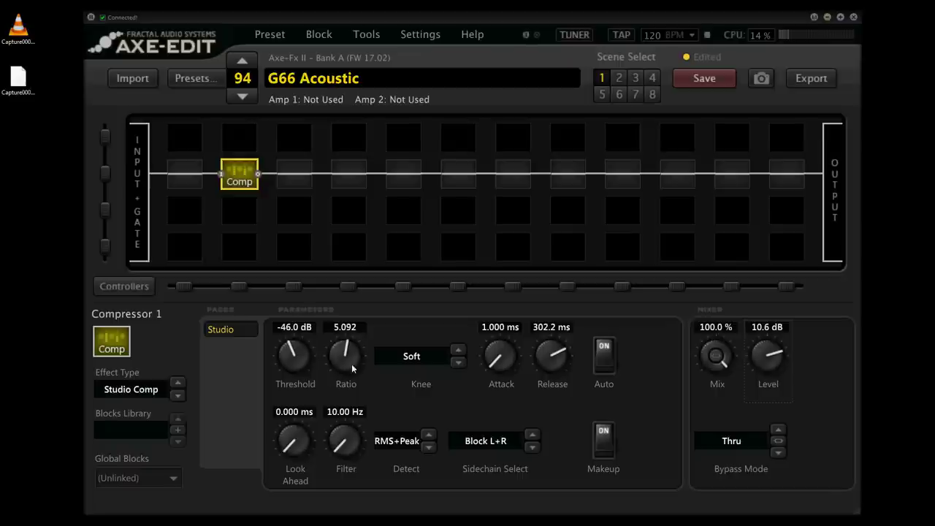
{"action": "left_click_drag", "start_coordinate": [352, 366], "coordinate": [351, 364]}
{"action": "left_click_drag", "start_coordinate": [295, 361], "coordinate": [294, 364]}
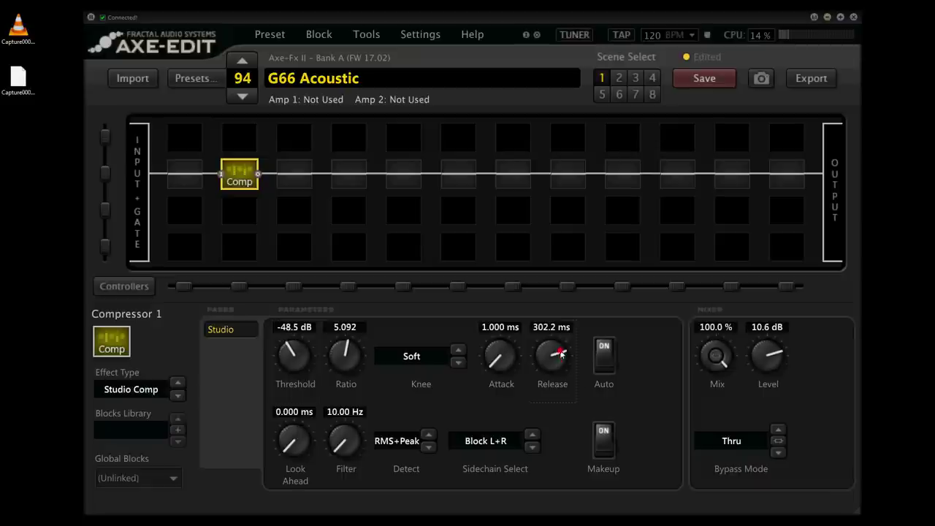
{"action": "left_click_drag", "start_coordinate": [556, 355], "coordinate": [555, 352]}
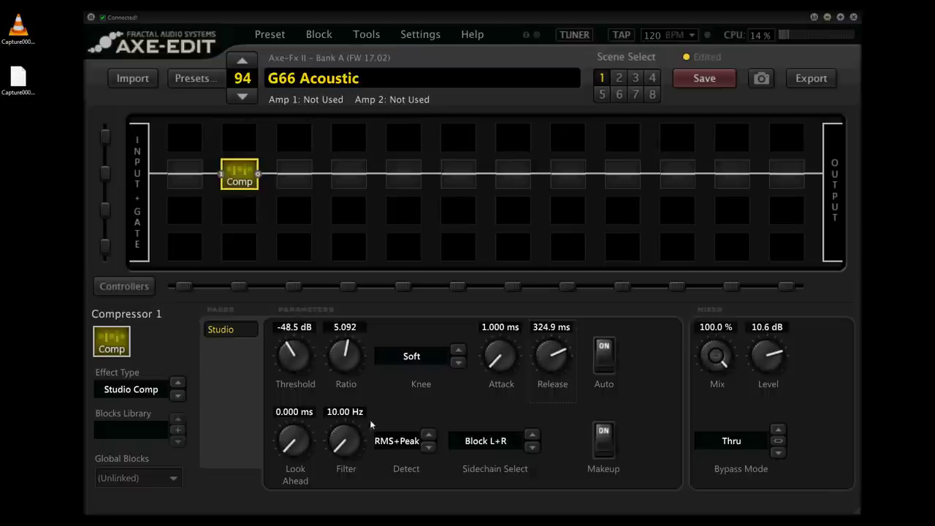
Step: Try Fast RMS detection, then return the Detect mode to RMS+Peak
{"action": "left_click", "coordinate": [387, 441]}
{"action": "left_click", "coordinate": [408, 442]}
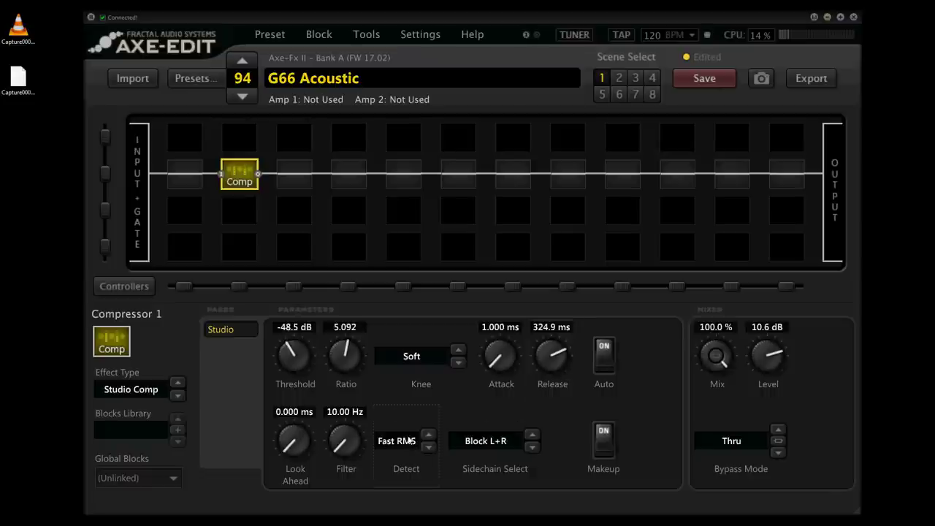
{"action": "left_click", "coordinate": [406, 441]}
{"action": "left_click", "coordinate": [400, 471]}
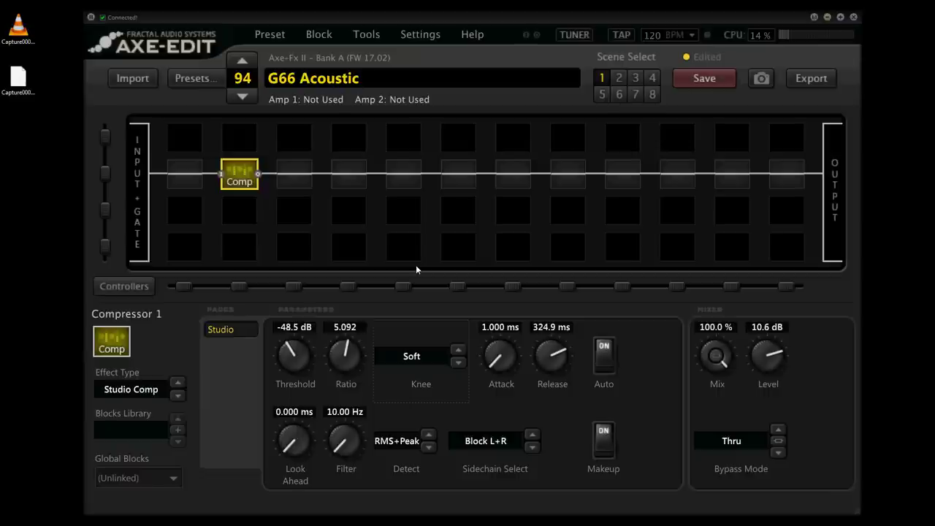
Step: Add a Tone Match block after Comp with reference source USB, then switch to REAPER
{"action": "right_click", "coordinate": [298, 174]}
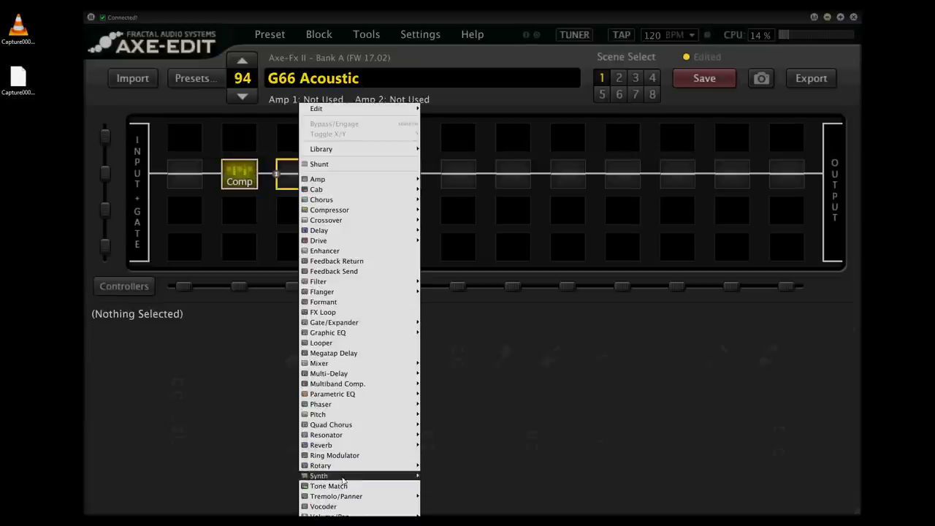
{"action": "left_click", "coordinate": [359, 488]}
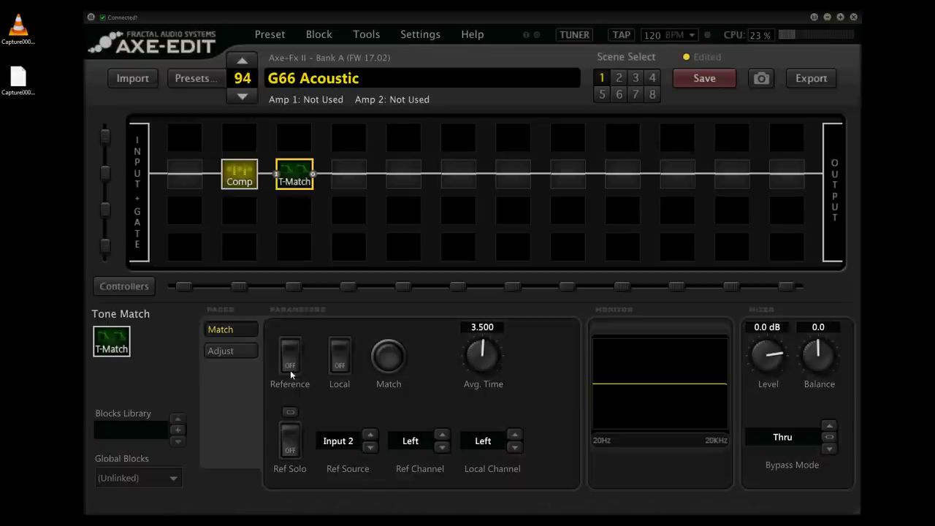
{"action": "left_click", "coordinate": [342, 450]}
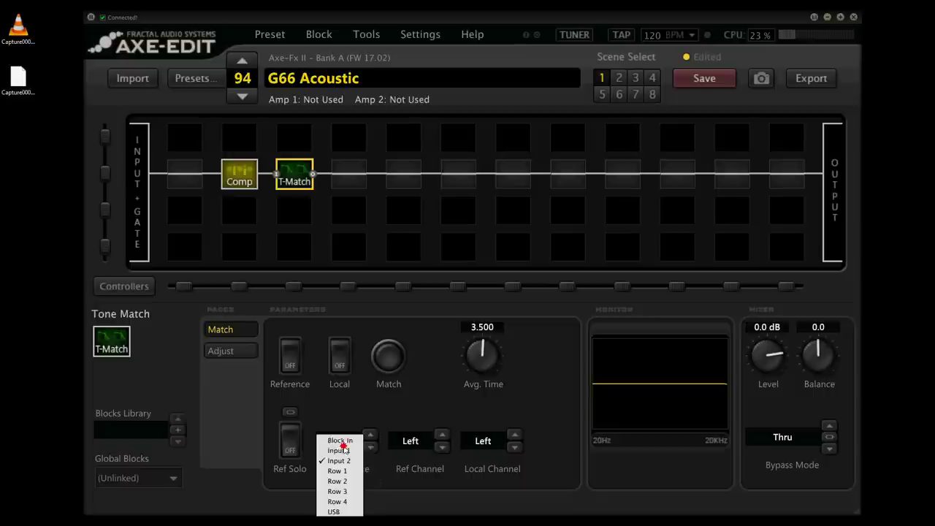
{"action": "left_click", "coordinate": [340, 513]}
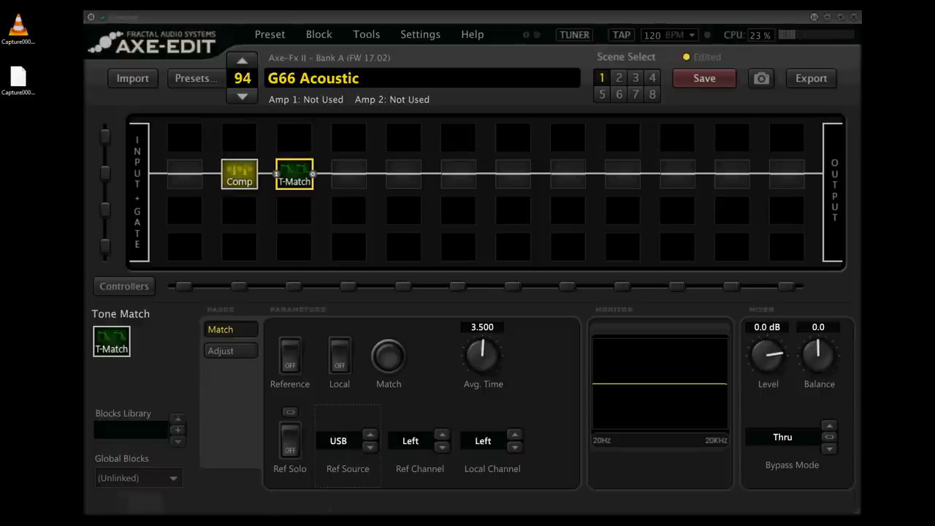
{"action": "key", "text": "alt+Tab"}
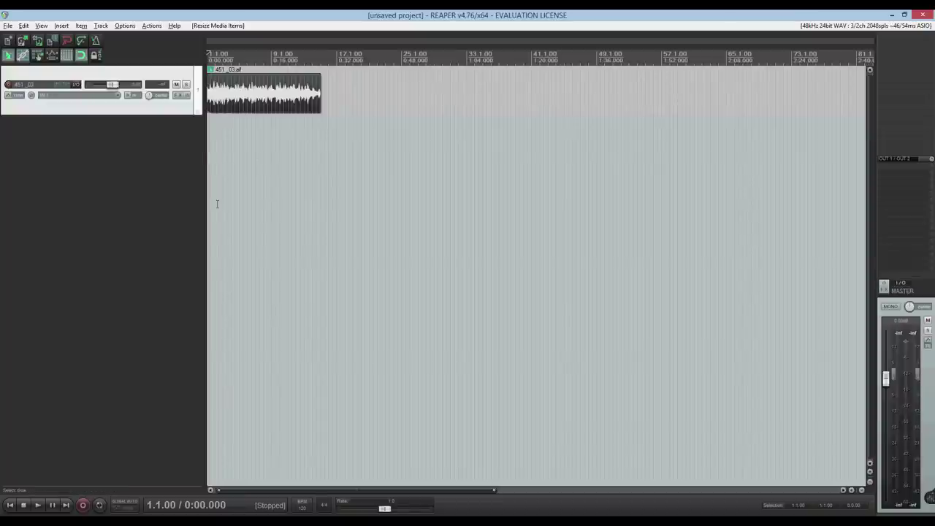
Step: Play the REAPER track while toggling Tone Match Reference on and off, then stop playback
{"action": "key", "text": "space"}
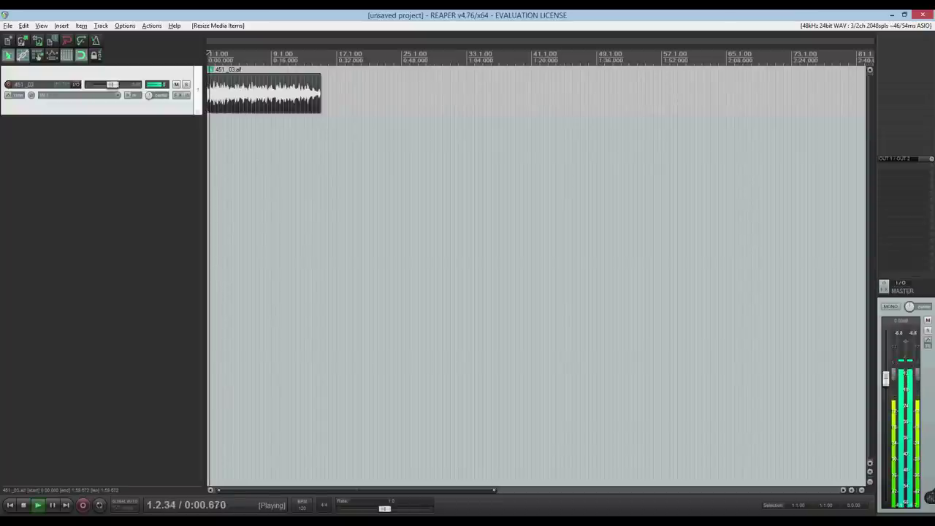
{"action": "key", "text": "alt+Tab"}
{"action": "left_click", "coordinate": [289, 358]}
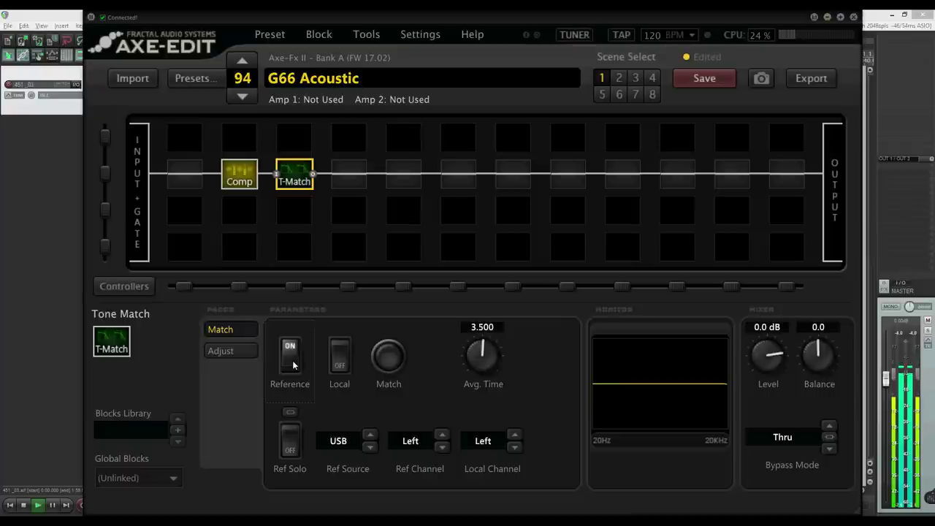
{"action": "left_click", "coordinate": [293, 364]}
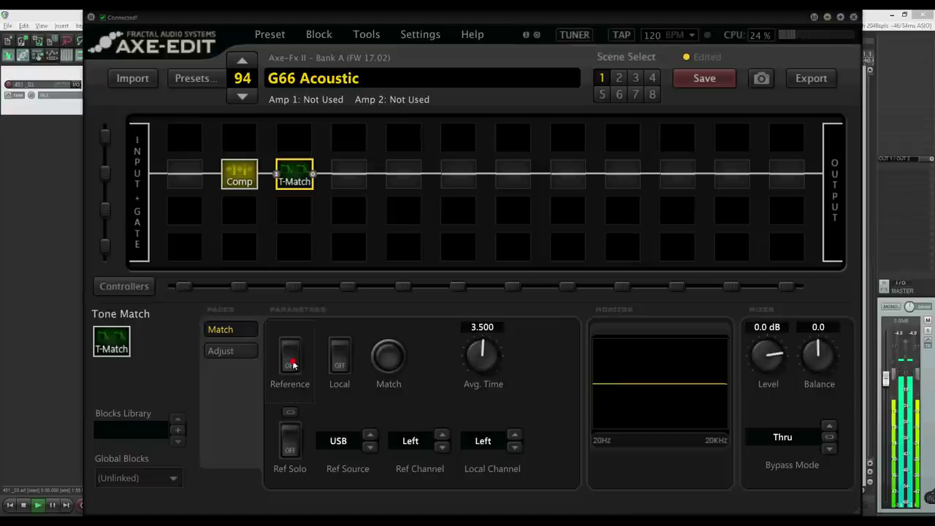
{"action": "left_click", "coordinate": [38, 274]}
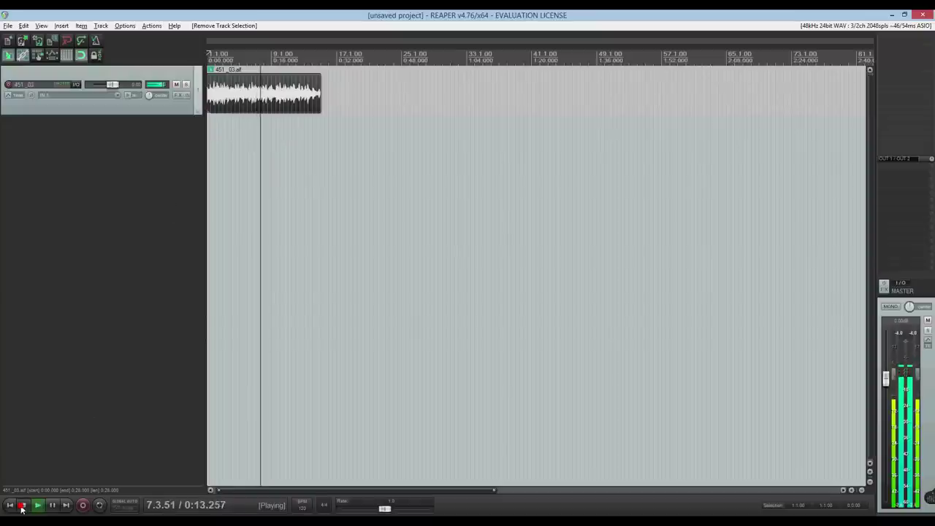
{"action": "key", "text": "space"}
{"action": "key", "text": "alt+Tab"}
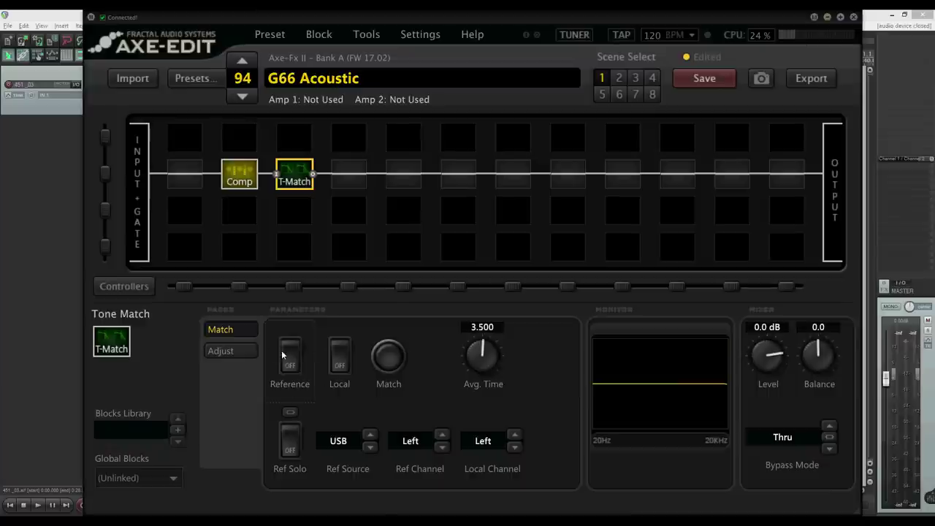
Step: Turn the Tone Match Local capture on, then off again while audio plays
{"action": "left_click", "coordinate": [340, 358]}
{"action": "left_click", "coordinate": [339, 367]}
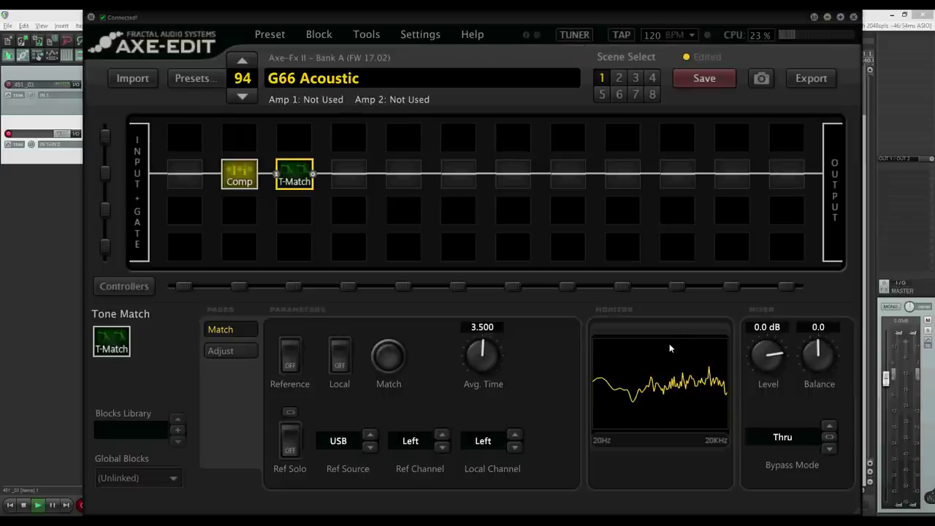
Step: Set the input noise gate's Ratio to 2.18 and Threshold to -50.4 dB
{"action": "left_click", "coordinate": [138, 198]}
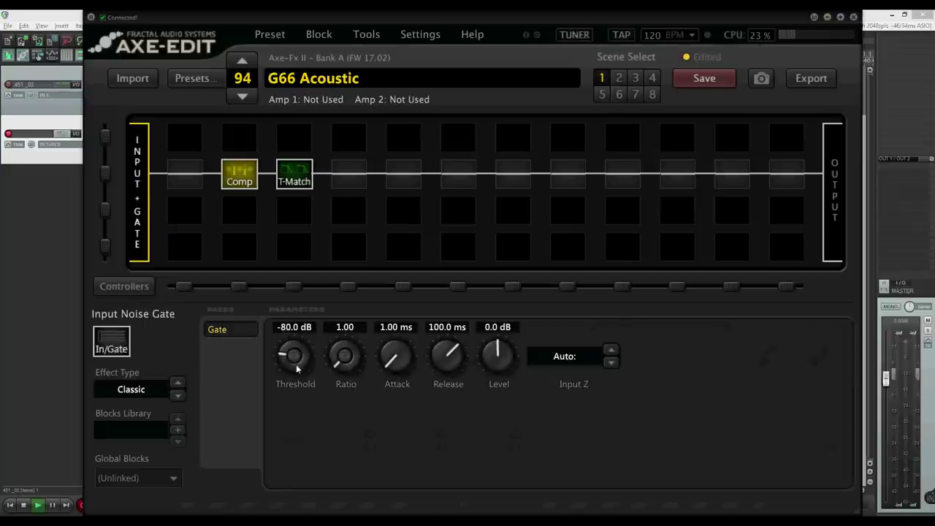
{"action": "left_click", "coordinate": [336, 363]}
{"action": "left_click_drag", "start_coordinate": [337, 363], "coordinate": [332, 289]}
{"action": "left_click_drag", "start_coordinate": [290, 367], "coordinate": [297, 286]}
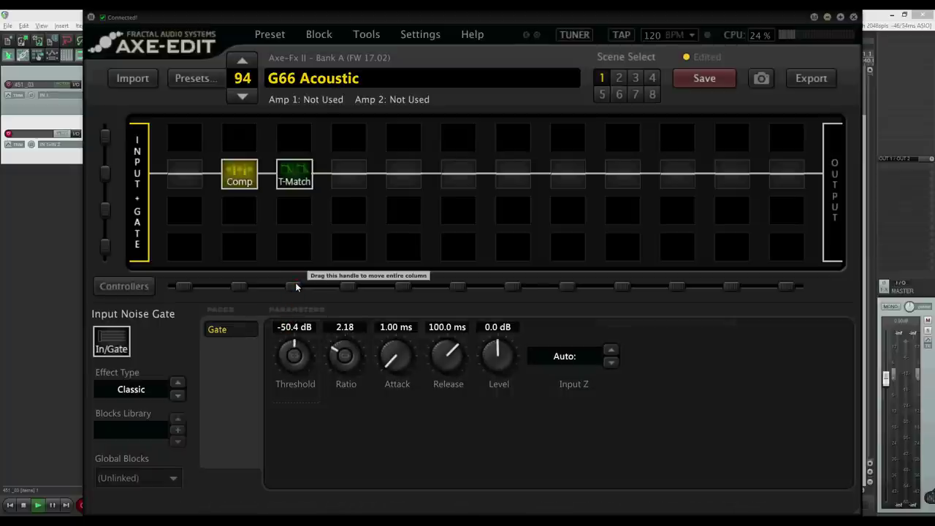
Step: Place a Chorus 1 block in the empty cell after T-Match
{"action": "left_click", "coordinate": [345, 181]}
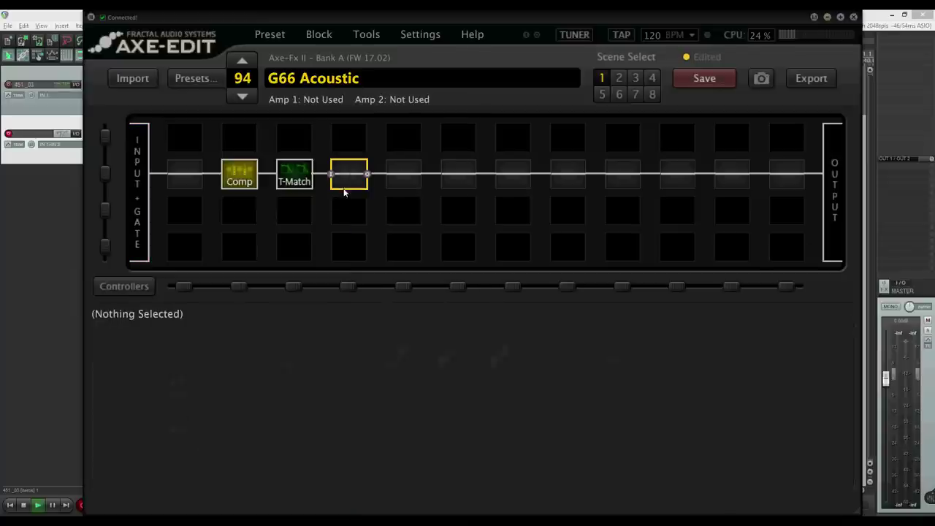
{"action": "right_click", "coordinate": [344, 183]}
{"action": "mouse_move", "coordinate": [369, 200]}
{"action": "left_click", "coordinate": [482, 202]}
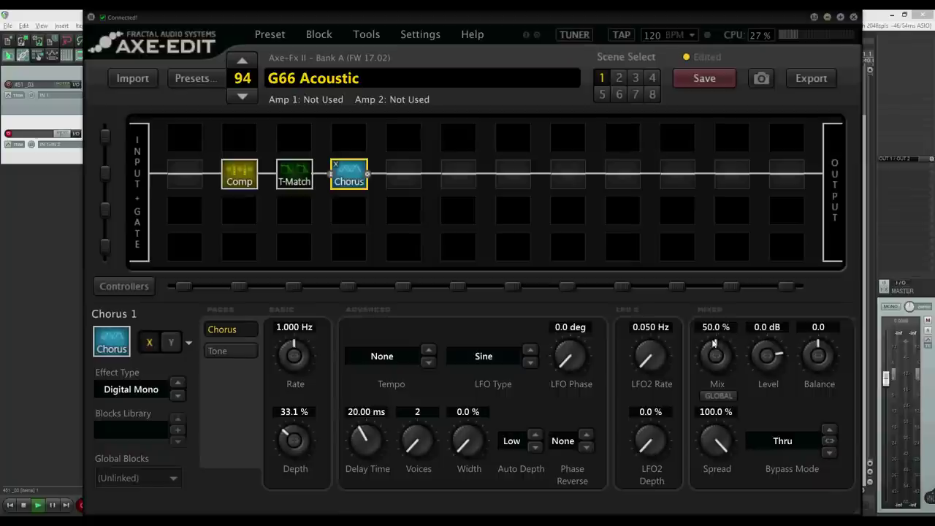
Step: Set the chorus type to Dimension 1 and lower its mix to 12.6%
{"action": "scroll", "coordinate": [705, 354], "scroll_direction": "down", "scroll_amount": 6}
{"action": "left_click", "coordinate": [139, 388]}
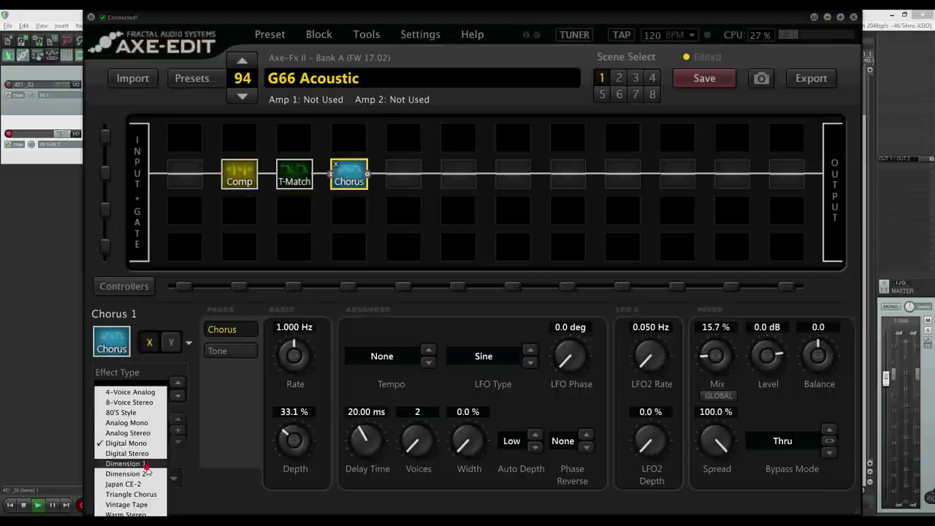
{"action": "left_click", "coordinate": [146, 464]}
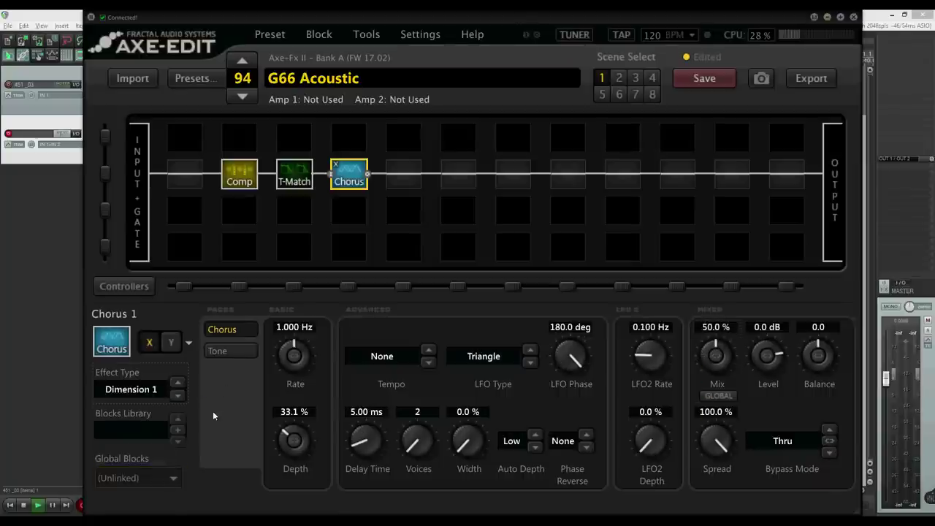
{"action": "left_click_drag", "start_coordinate": [706, 355], "coordinate": [704, 453]}
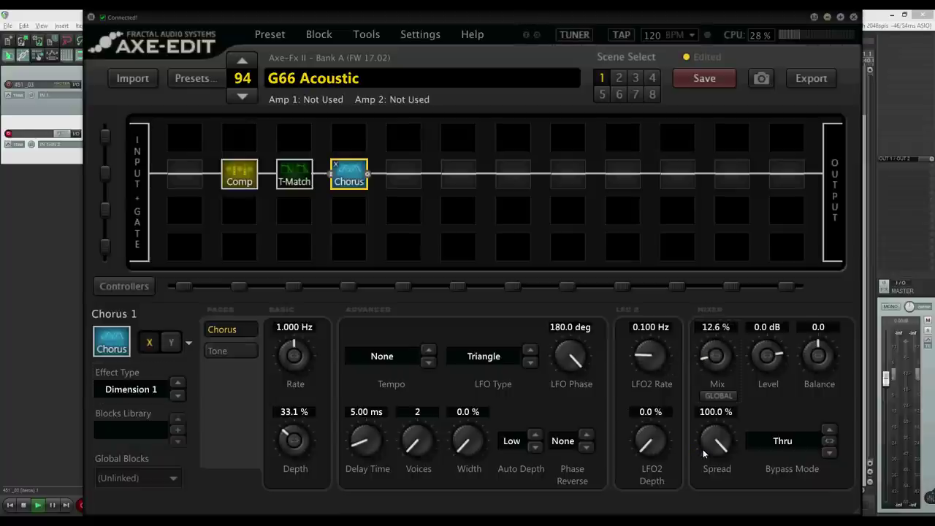
Step: Add a Delay 1 block after Chorus with its delay time set to 75 ms
{"action": "right_click", "coordinate": [413, 179]}
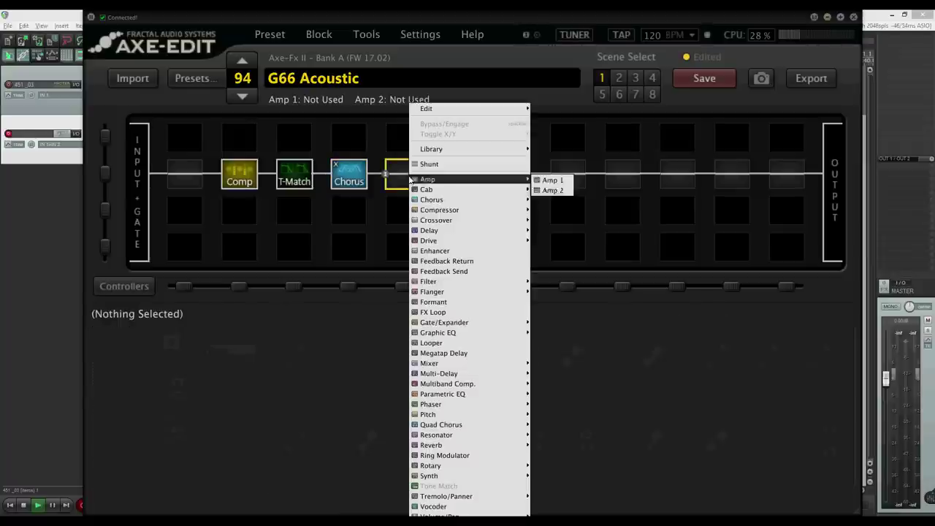
{"action": "mouse_move", "coordinate": [422, 210]}
{"action": "mouse_move", "coordinate": [442, 231]}
{"action": "left_click", "coordinate": [557, 230]}
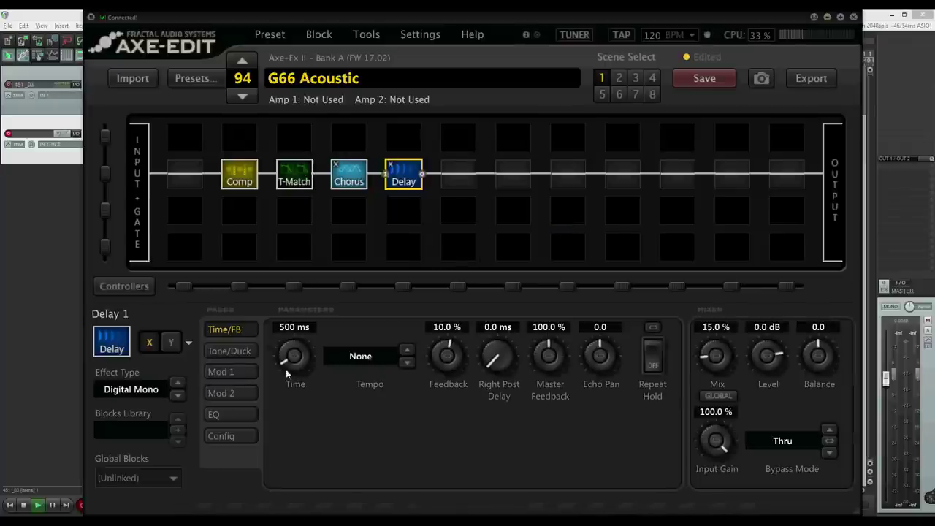
{"action": "double_click", "coordinate": [285, 327]}
{"action": "type", "text": "75"}
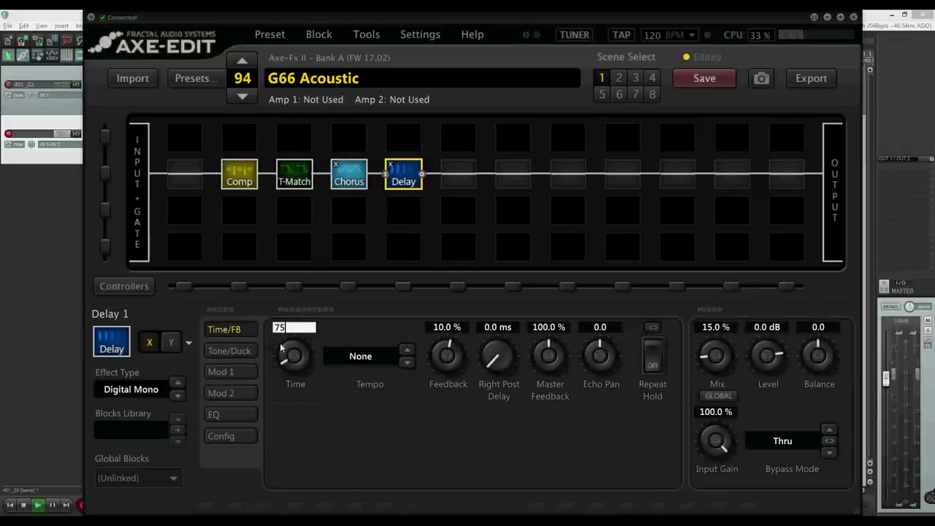
{"action": "key", "text": "Return"}
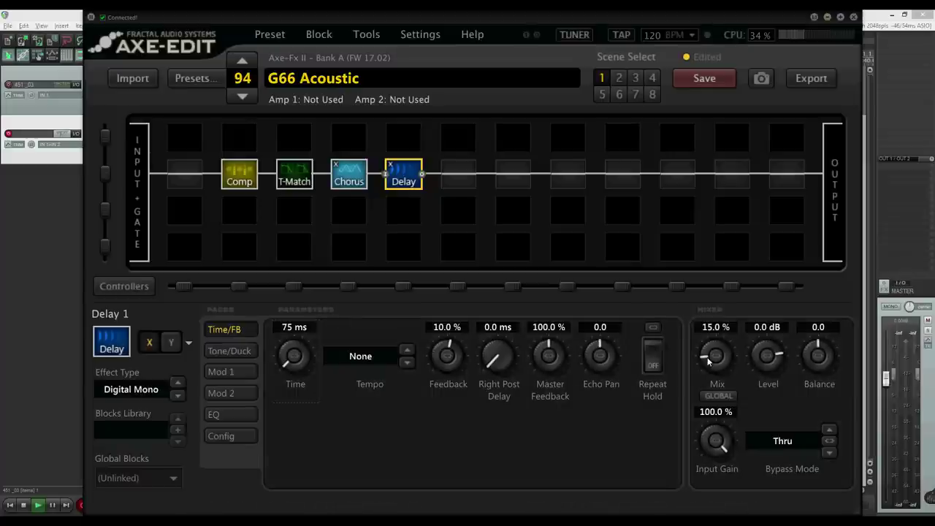
Step: Raise the Delay block's mix to 18.1%, checking the Chorus block's settings alongside
{"action": "scroll", "coordinate": [707, 361], "scroll_direction": "down", "scroll_amount": 2}
{"action": "left_click_drag", "start_coordinate": [349, 175], "coordinate": [367, 252]}
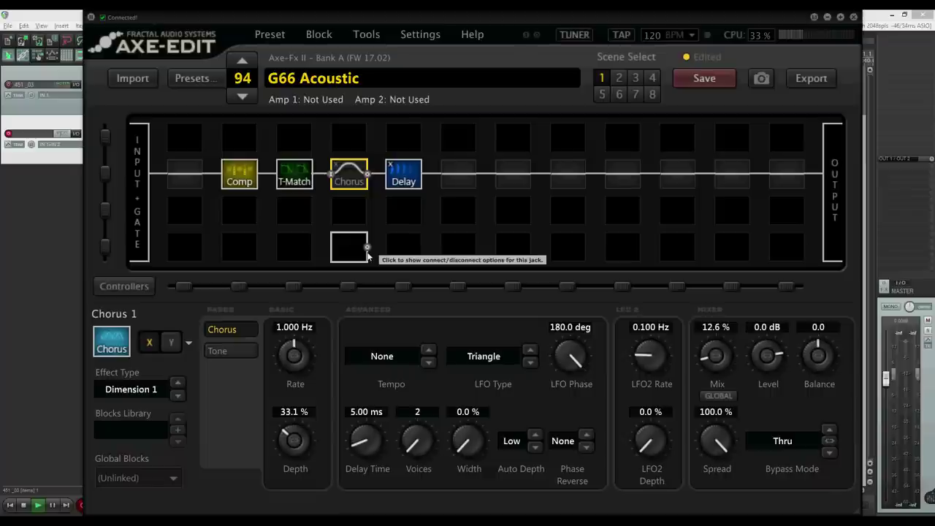
{"action": "left_click", "coordinate": [404, 175]}
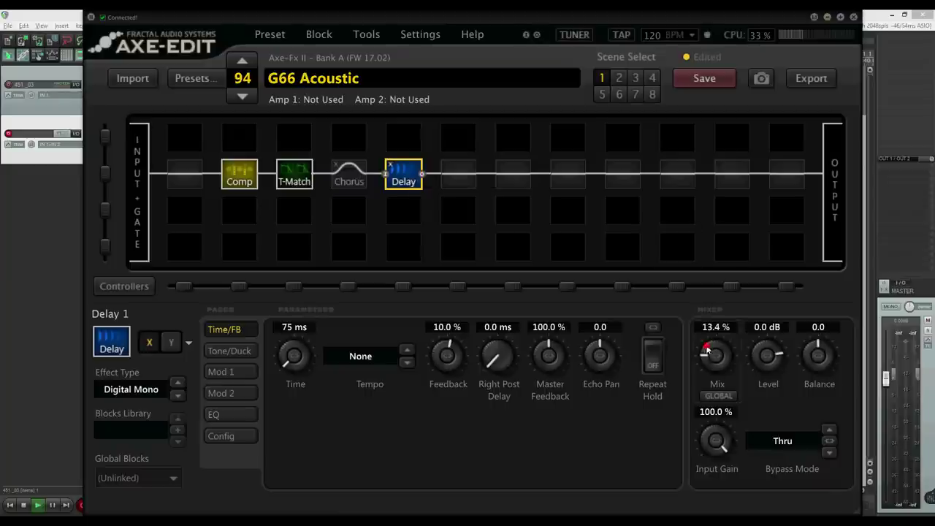
{"action": "left_click_drag", "start_coordinate": [706, 353], "coordinate": [705, 333]}
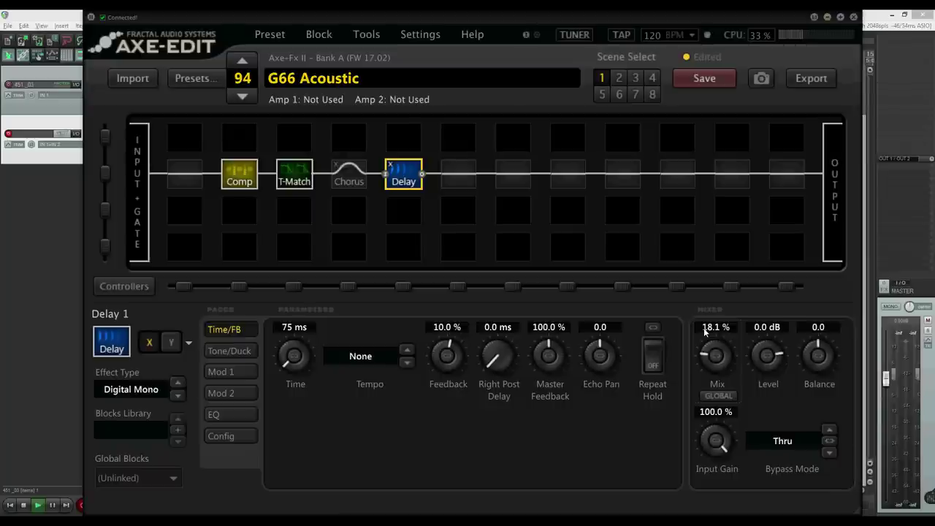
{"action": "left_click", "coordinate": [349, 175]}
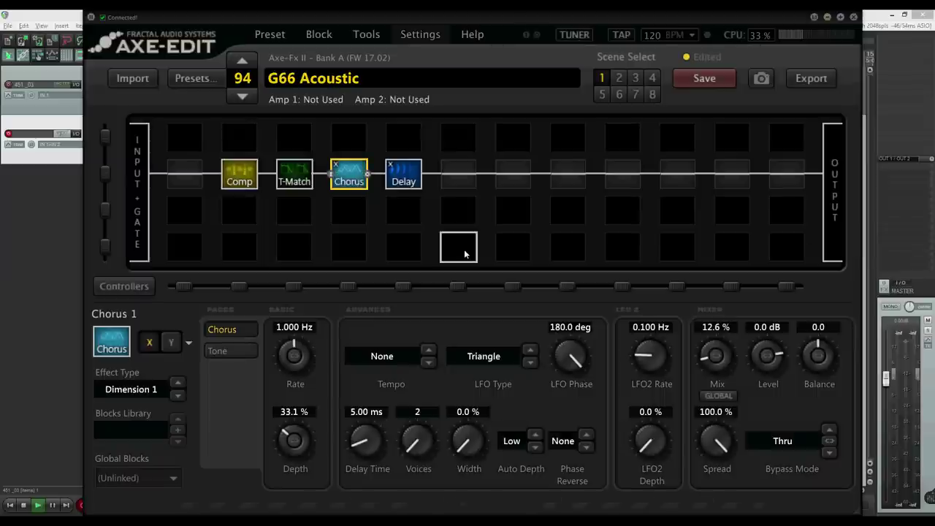
{"action": "right_click", "coordinate": [465, 181]}
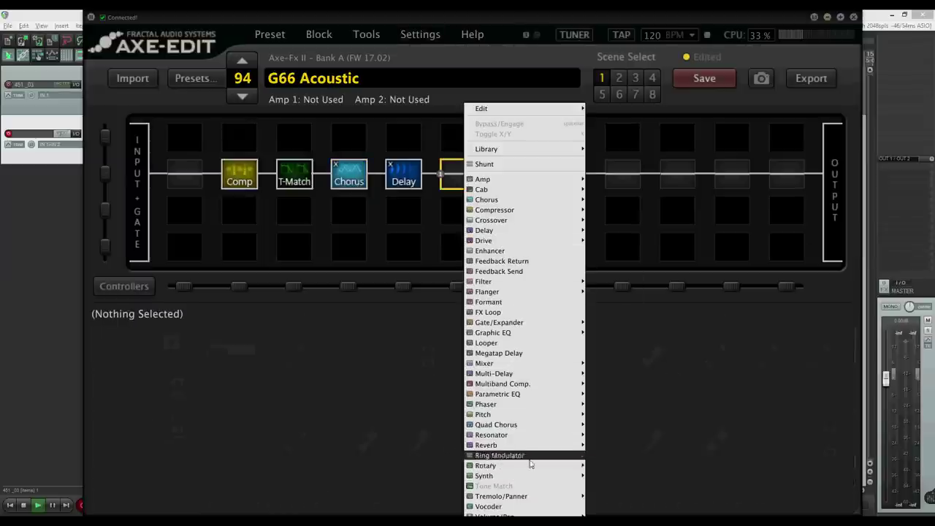
Step: Add a Reverb 1 block after Delay and switch its quality from Normal to High
{"action": "left_click", "coordinate": [599, 439]}
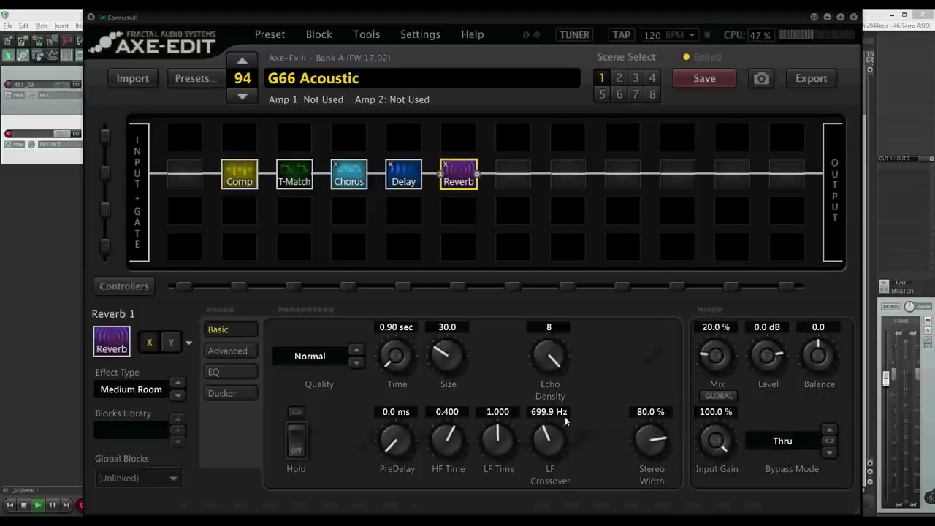
{"action": "left_click", "coordinate": [314, 356]}
{"action": "left_click", "coordinate": [276, 369]}
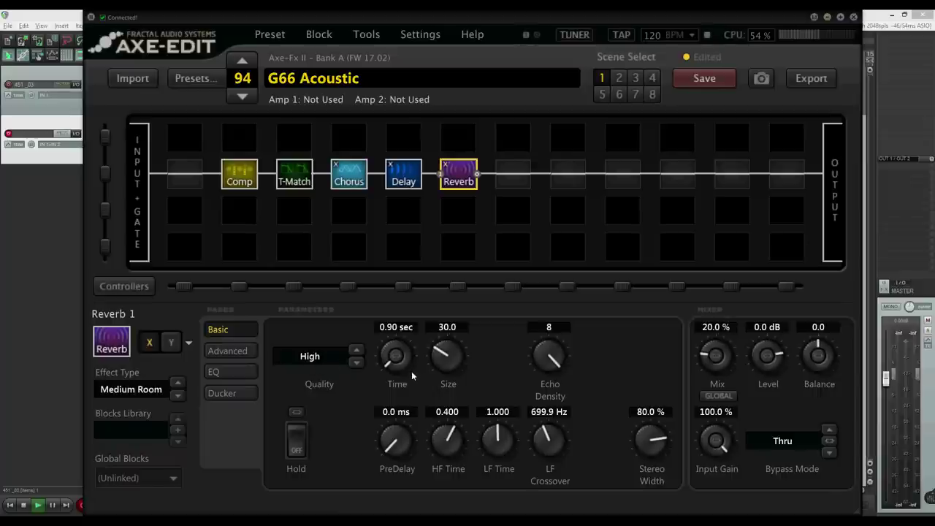
Step: Switch Reverb 1 to the 14 Large Hall type, with Time 3.25 sec and Mix 22.0%
{"action": "left_click", "coordinate": [141, 391]}
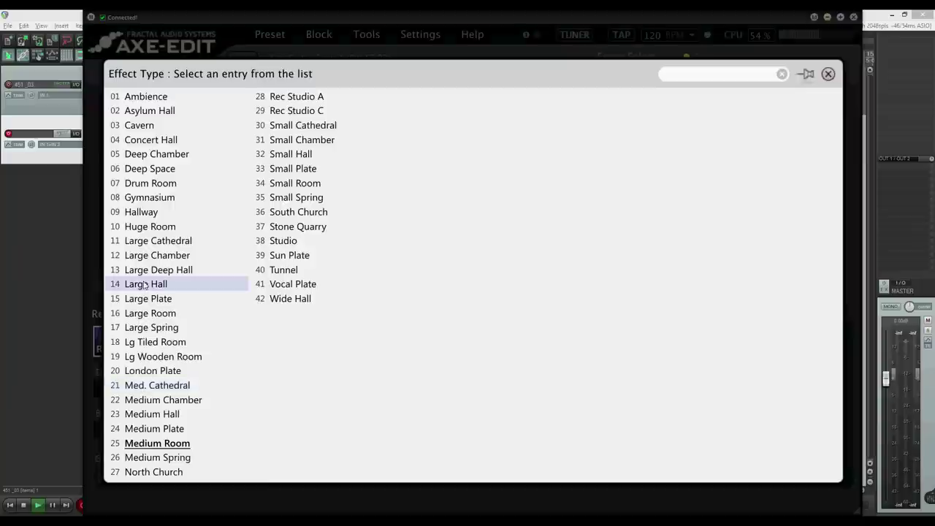
{"action": "left_click", "coordinate": [144, 285]}
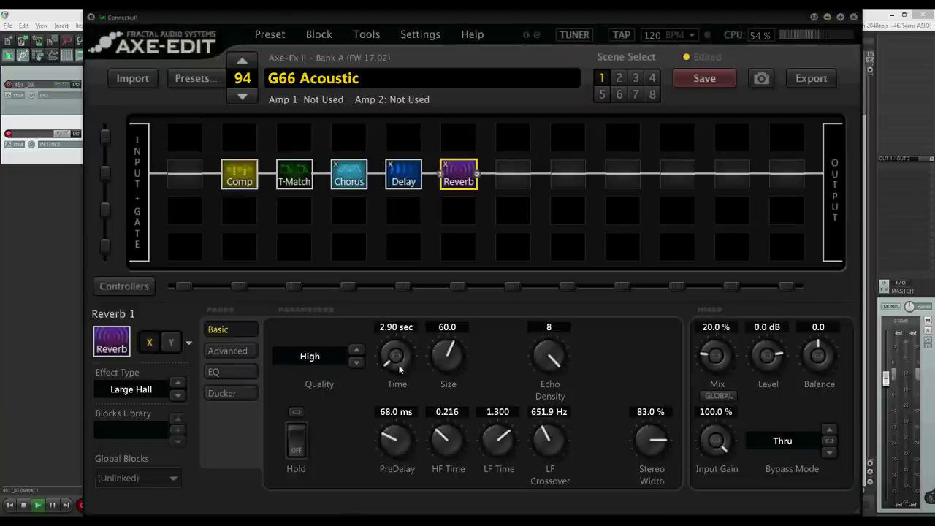
{"action": "scroll", "coordinate": [390, 365], "scroll_direction": "up", "scroll_amount": 5}
{"action": "scroll", "coordinate": [709, 356], "scroll_direction": "down", "scroll_amount": 2}
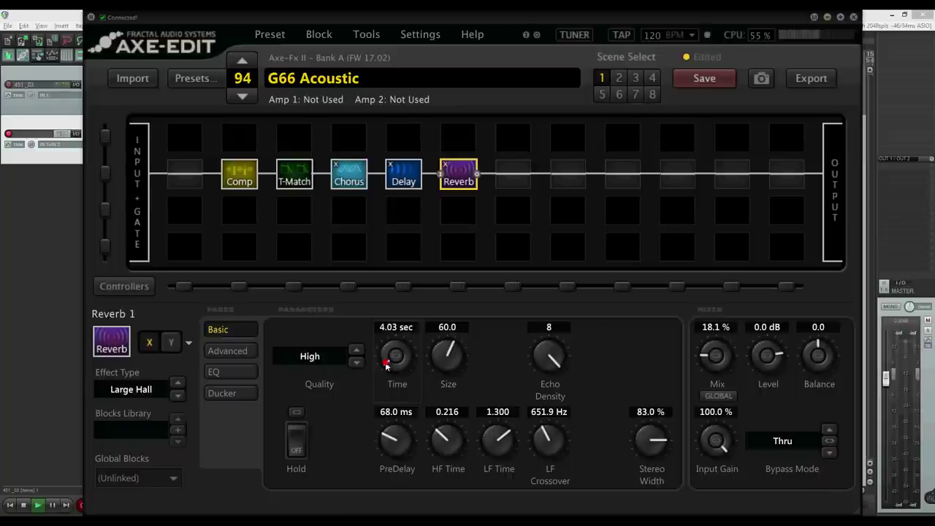
{"action": "scroll", "coordinate": [386, 365], "scroll_direction": "down", "scroll_amount": 4}
{"action": "scroll", "coordinate": [708, 332], "scroll_direction": "up", "scroll_amount": 2}
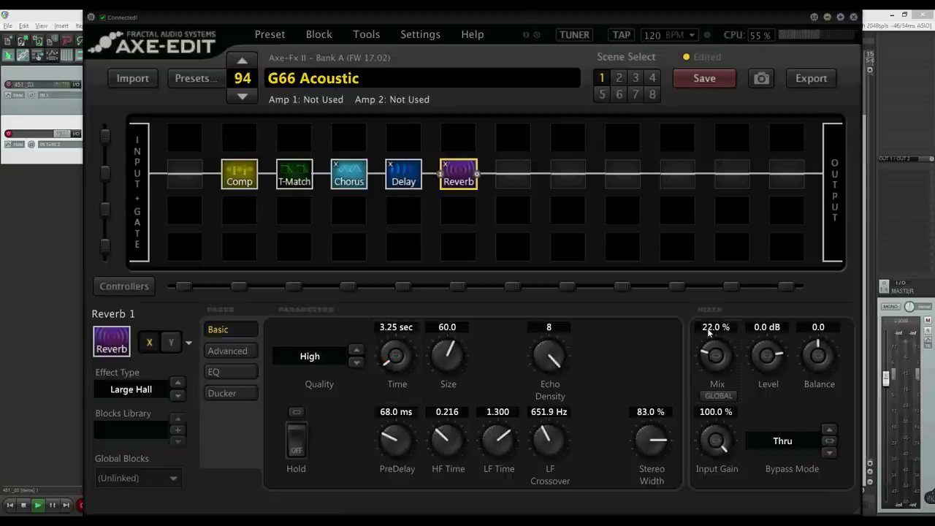